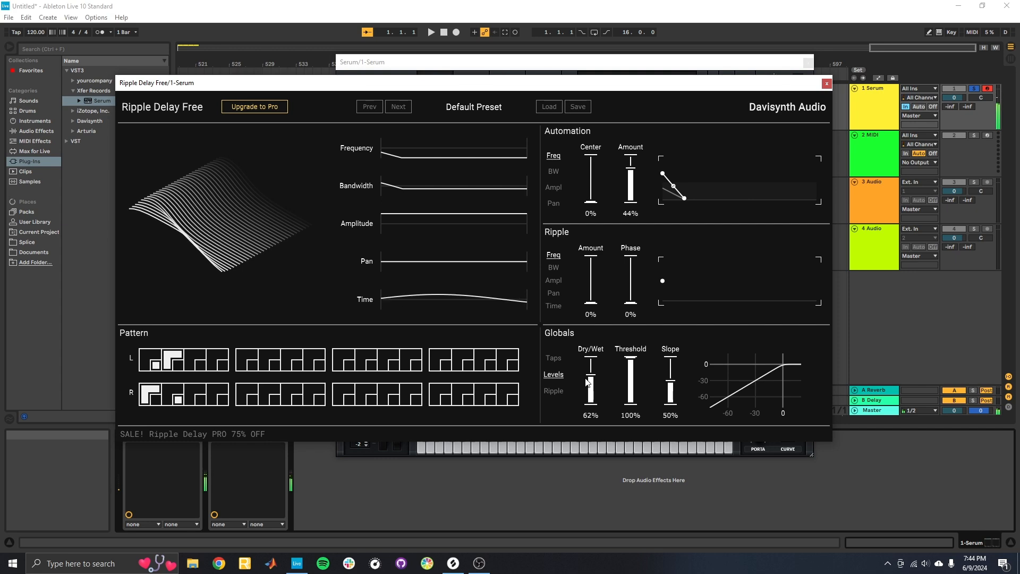
Close the Ripple Delay Free and Serum windows of the first track and solo the second Serum track.
{"action": "left_click", "coordinate": [826, 83]}
{"action": "left_click", "coordinate": [807, 64]}
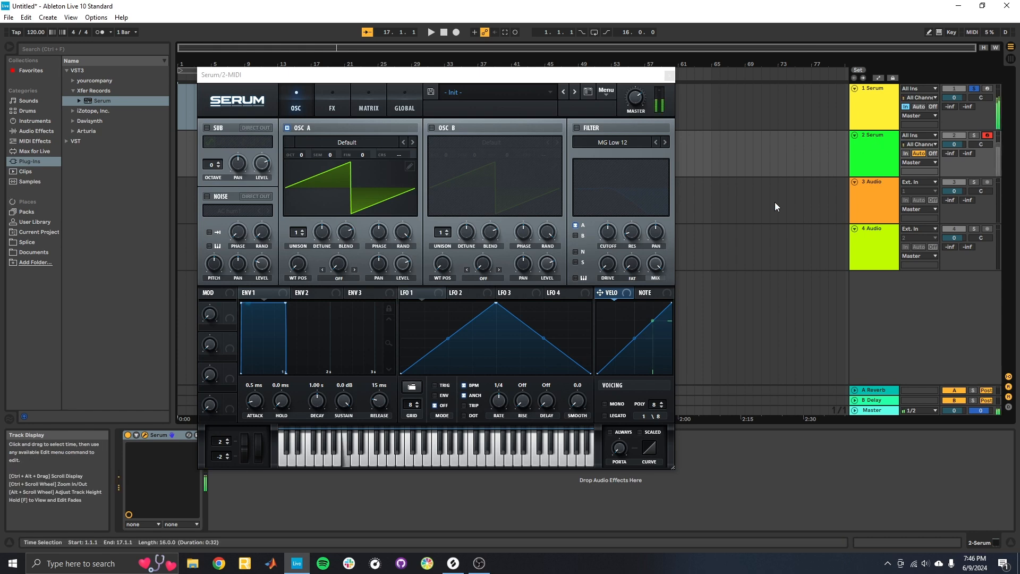
{"action": "left_click", "coordinate": [975, 135]}
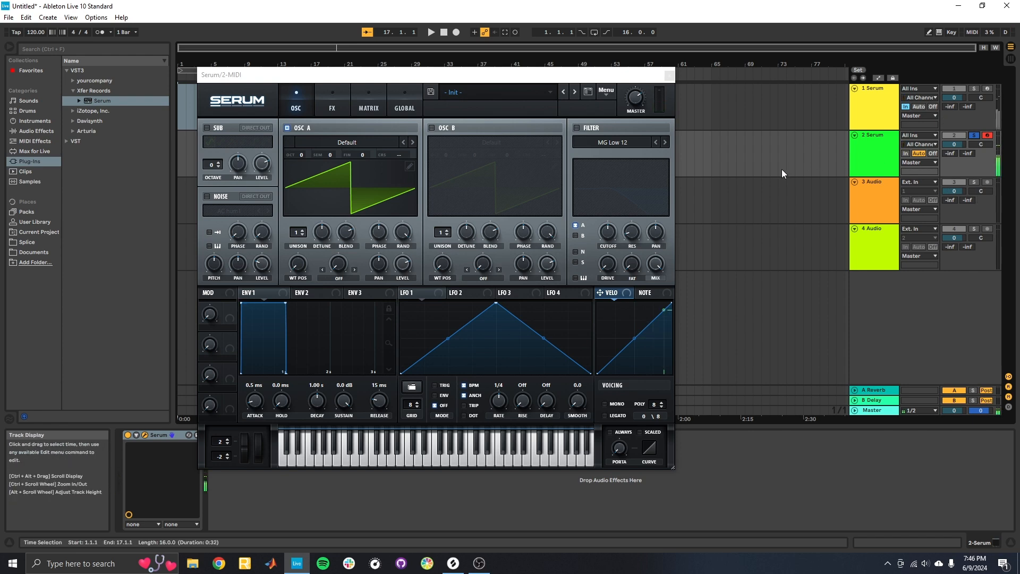
Enable Serum's oscillator B and load the digital wavetable Kream into it.
{"action": "left_click", "coordinate": [363, 140]}
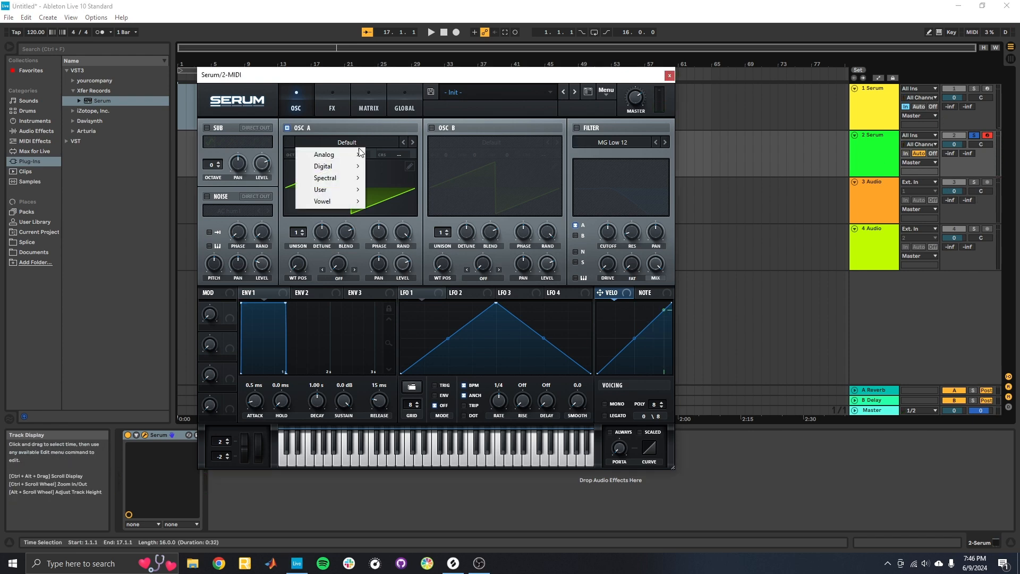
{"action": "left_click", "coordinate": [430, 128]}
{"action": "left_click", "coordinate": [464, 141]}
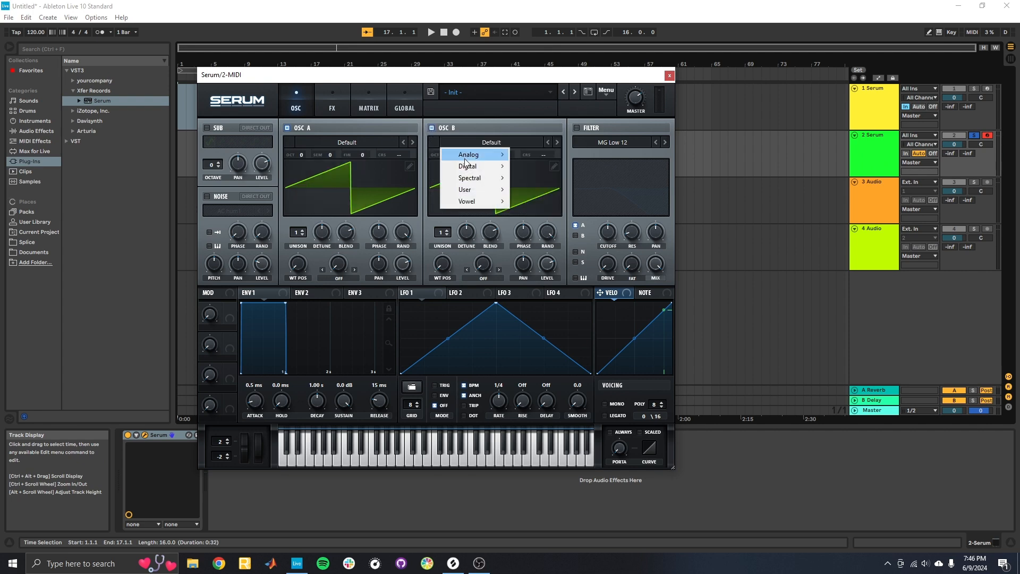
{"action": "mouse_move", "coordinate": [473, 166]}
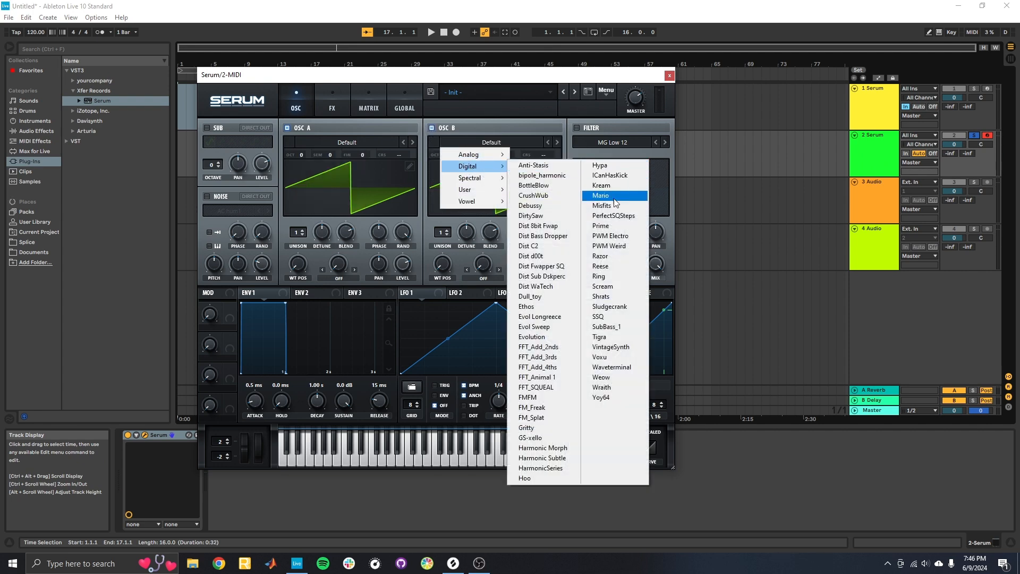
{"action": "left_click", "coordinate": [617, 186]}
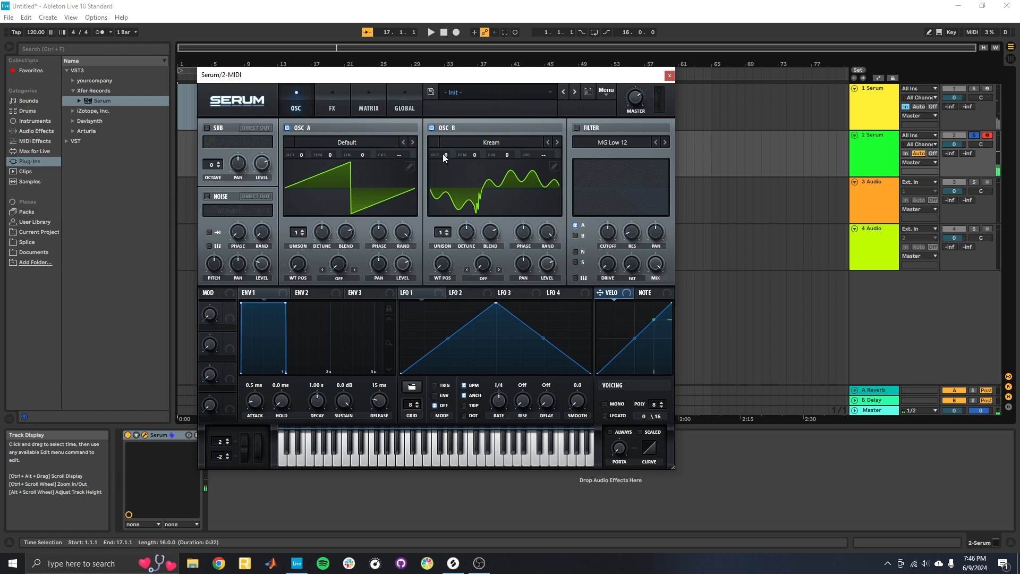
Tune oscillator B to octave -2 and semitone +5, and raise its wavetable position.
{"action": "mouse_move", "coordinate": [443, 155]}
{"action": "left_click_drag", "start_coordinate": [475, 154], "coordinate": [482, 142]}
{"action": "left_click_drag", "start_coordinate": [442, 253], "coordinate": [455, 189]}
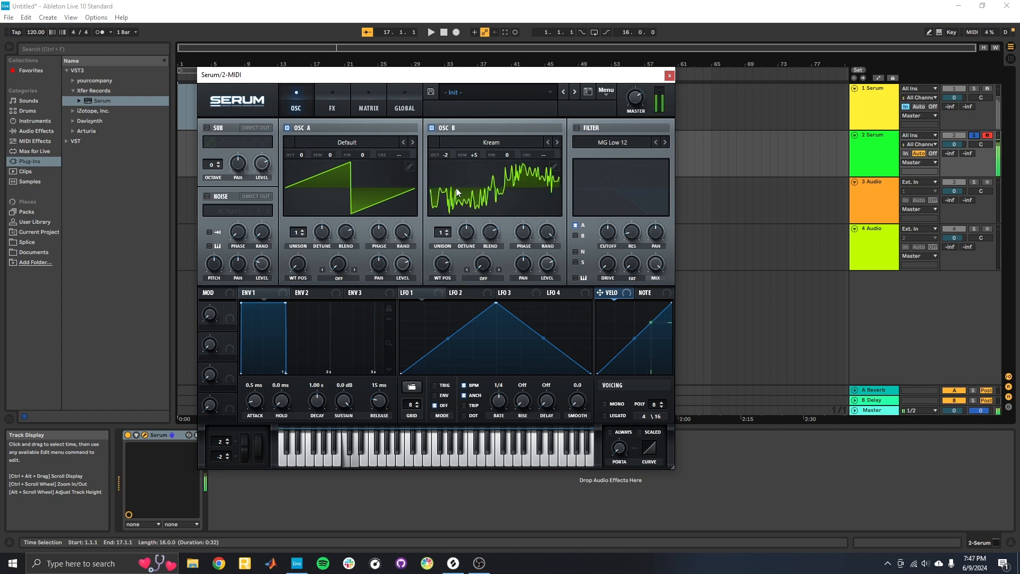
Load the analog Basic Shapes wavetable into oscillator A and move its wavetable position to the square wave.
{"action": "left_click", "coordinate": [373, 142]}
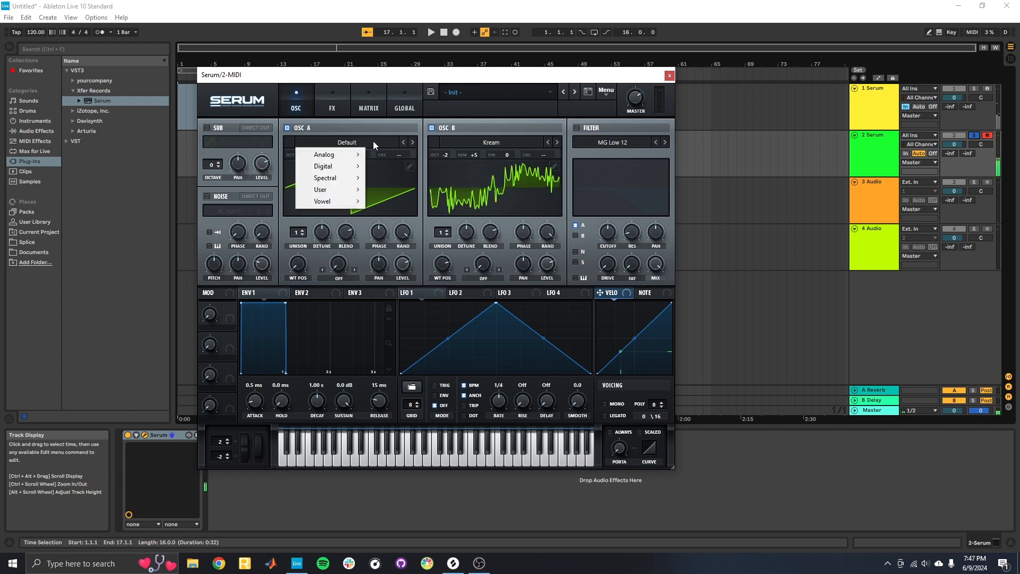
{"action": "mouse_move", "coordinate": [349, 165]}
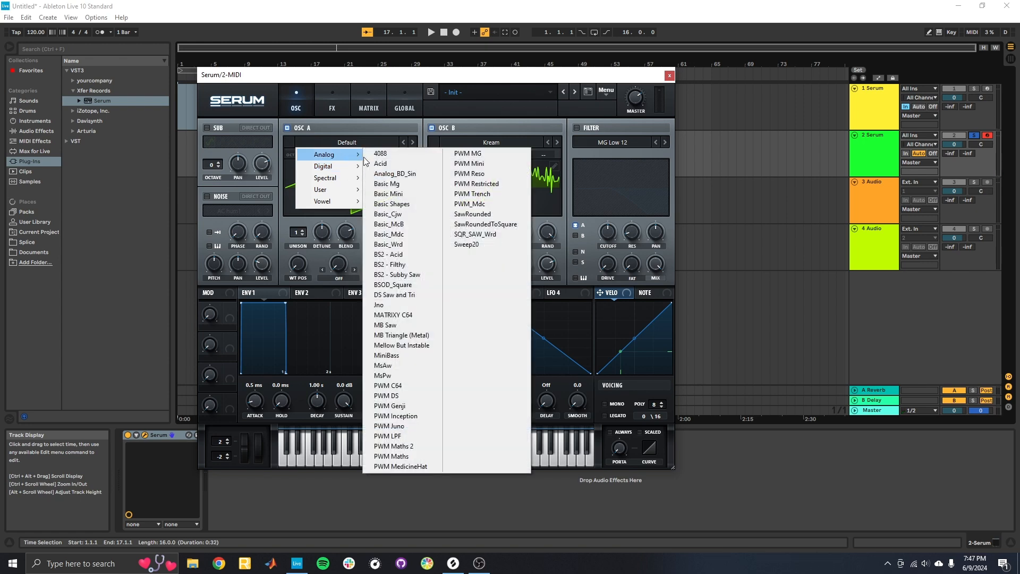
{"action": "left_click", "coordinate": [406, 205]}
{"action": "mouse_move", "coordinate": [298, 264]}
{"action": "left_mouse_down"}
{"action": "mouse_move", "coordinate": [308, 232]}
{"action": "mouse_move", "coordinate": [304, 250]}
{"action": "left_mouse_up"}
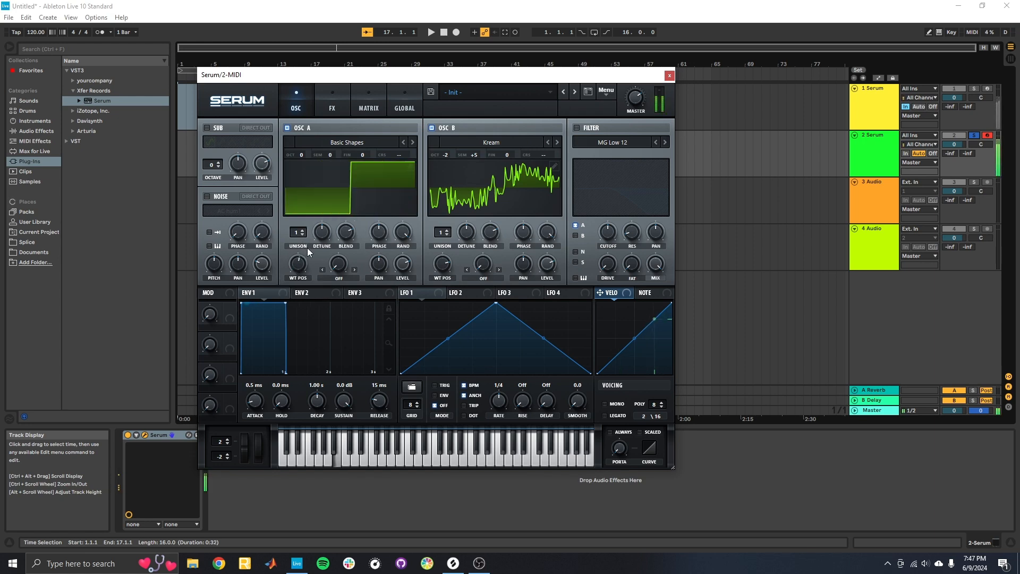
Enable the filter for both oscillators and modulate its cutoff with ENV 2, using 989 ms decay and 14.71% sustain.
{"action": "left_click", "coordinate": [577, 128]}
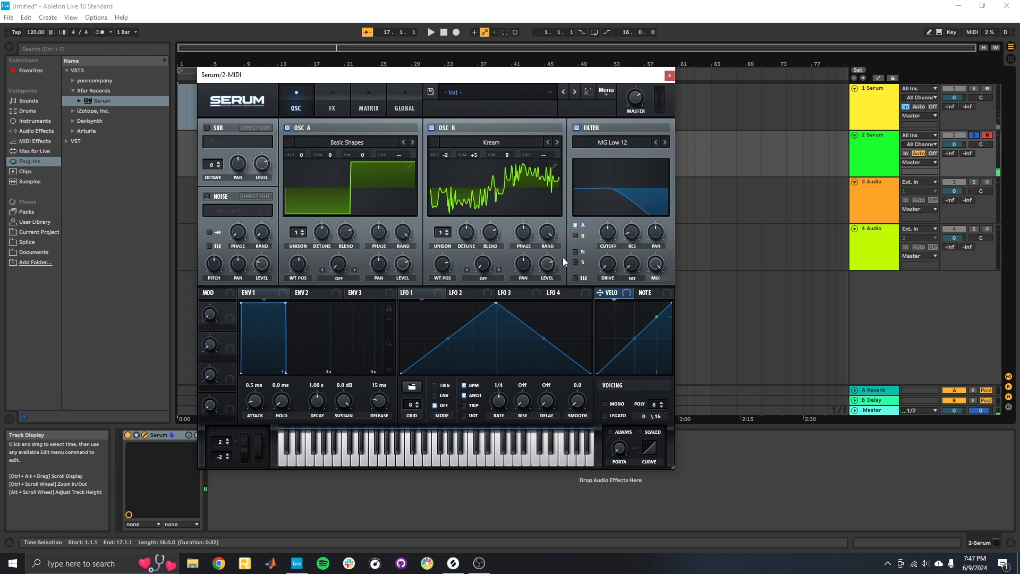
{"action": "left_click", "coordinate": [311, 297]}
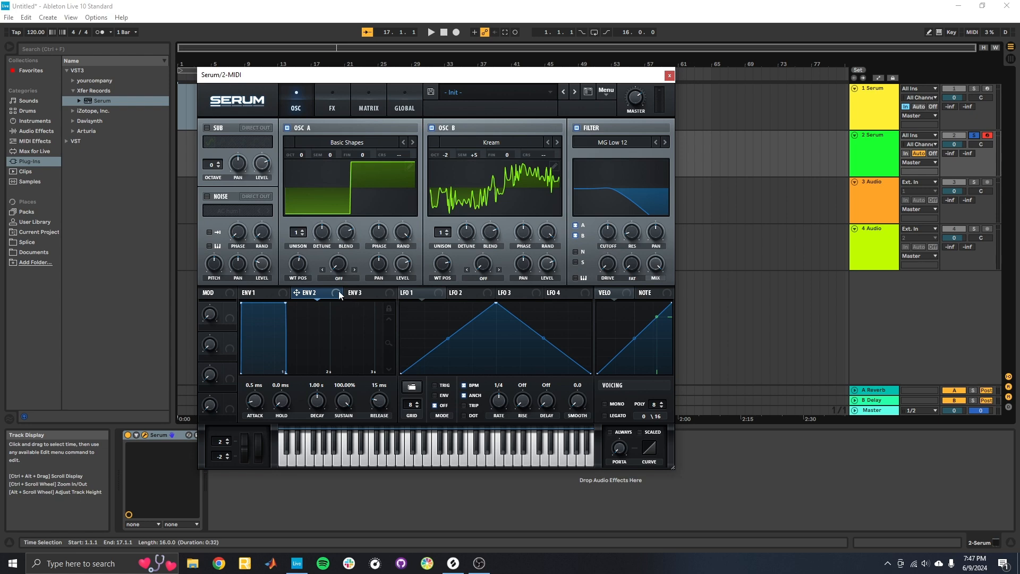
{"action": "left_click_drag", "start_coordinate": [604, 232], "coordinate": [600, 267]}
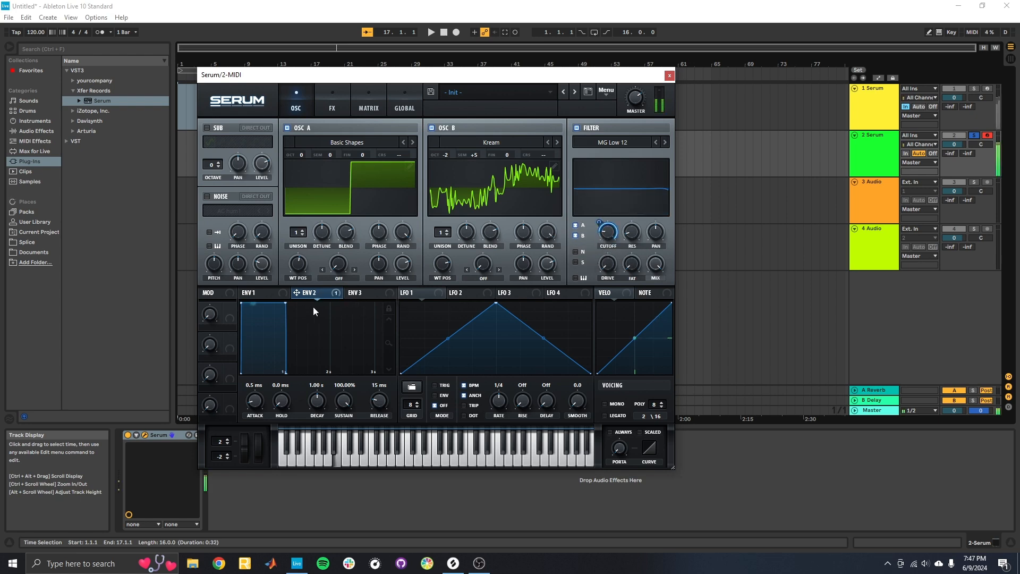
{"action": "left_click_drag", "start_coordinate": [285, 302], "coordinate": [286, 363]}
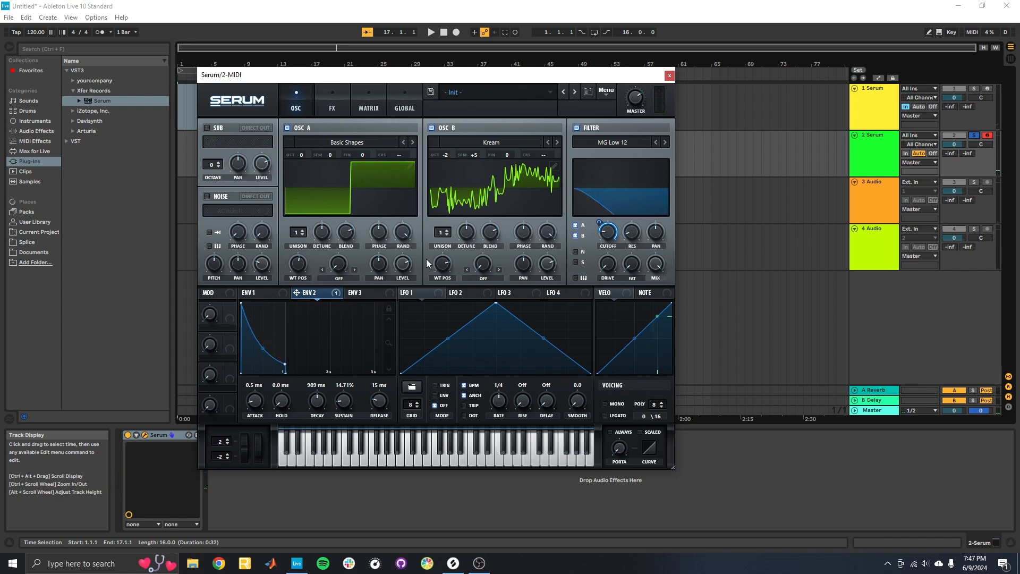
Add Davisynth's Ripple Delay Free after Serum on the second track and shift its window aside.
{"action": "left_click", "coordinate": [72, 123]}
{"action": "left_click_drag", "start_coordinate": [107, 141], "coordinate": [274, 499]}
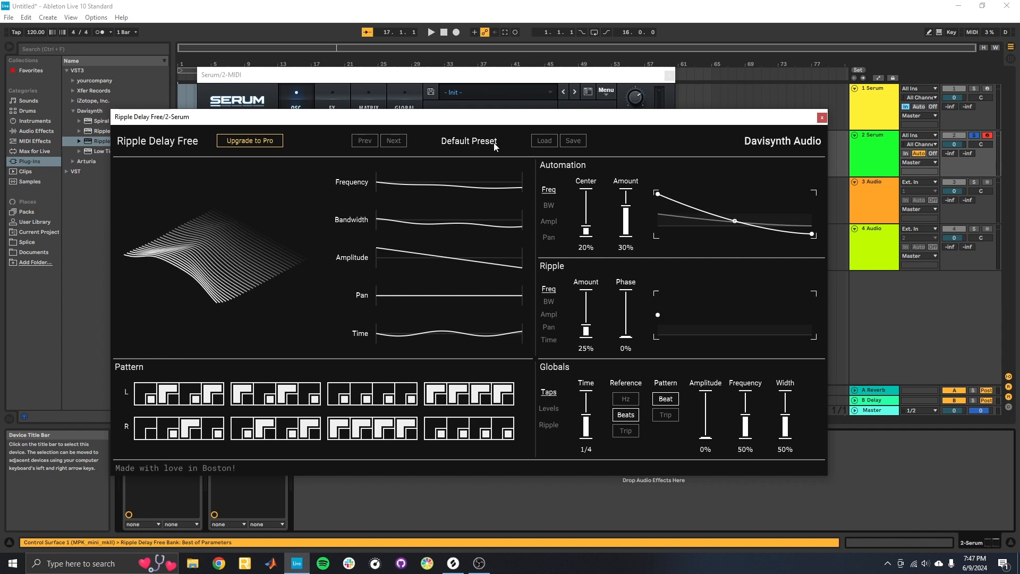
{"action": "left_click_drag", "start_coordinate": [516, 121], "coordinate": [575, 121]}
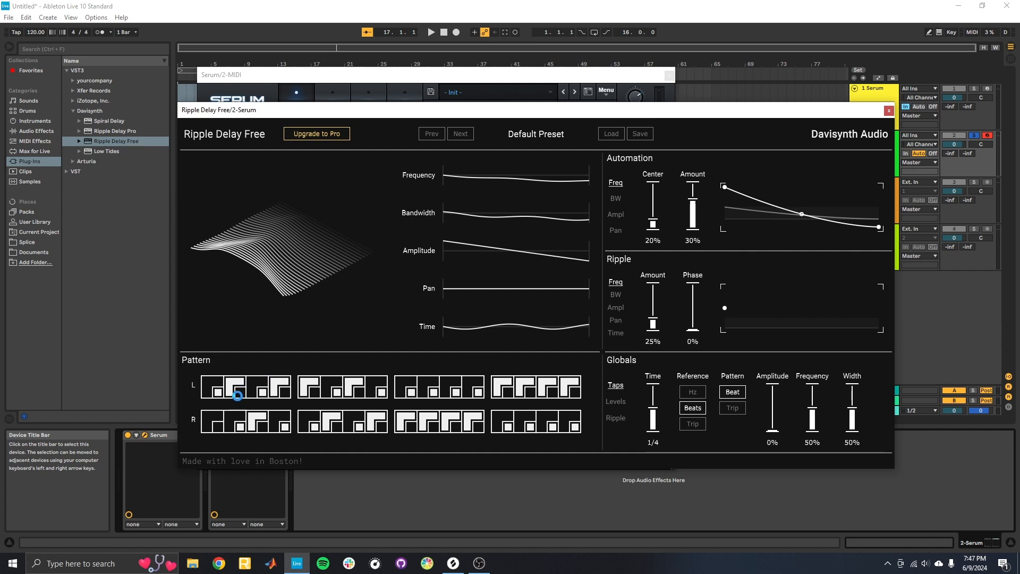
Clear every active tap from the delay pattern in both the L and R rows.
{"action": "left_click", "coordinate": [229, 393]}
{"action": "left_click", "coordinate": [240, 426]}
{"action": "left_click", "coordinate": [250, 427]}
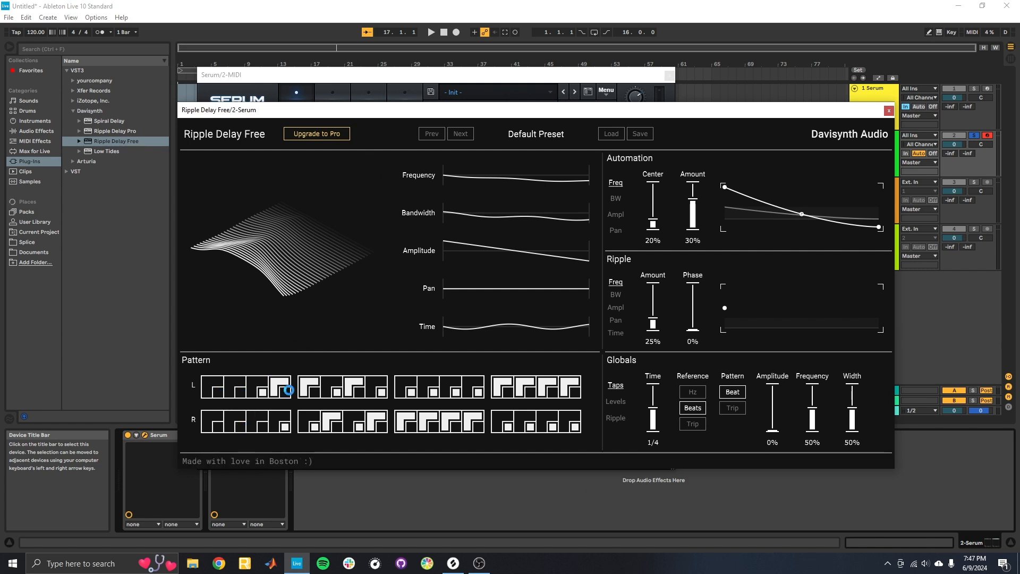
{"action": "left_click", "coordinate": [271, 396]}
{"action": "left_click", "coordinate": [286, 427]}
{"action": "left_click", "coordinate": [314, 427]}
{"action": "left_click", "coordinate": [325, 427]}
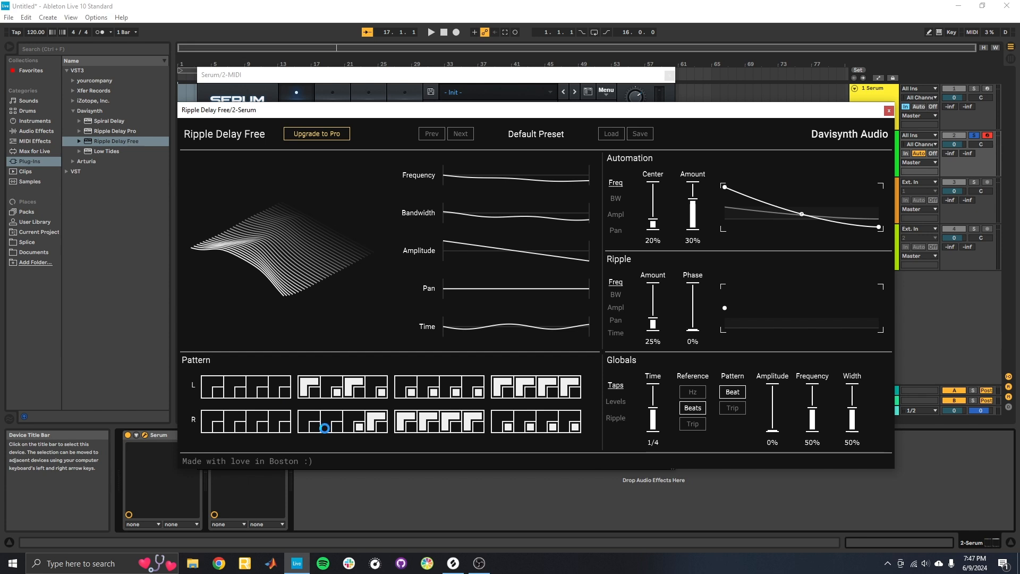
{"action": "left_click", "coordinate": [364, 426]}
{"action": "left_click", "coordinate": [379, 425]}
{"action": "left_click_drag", "start_coordinate": [407, 418], "coordinate": [474, 416]}
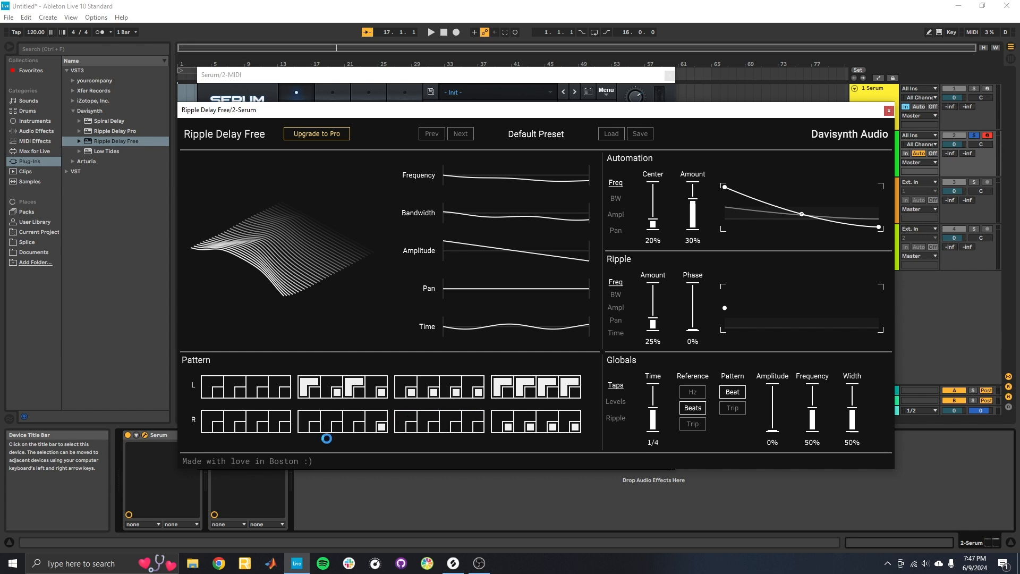
{"action": "left_click", "coordinate": [508, 427]}
{"action": "left_click_drag", "start_coordinate": [532, 429], "coordinate": [575, 428]}
{"action": "left_click_drag", "start_coordinate": [568, 385], "coordinate": [504, 381]}
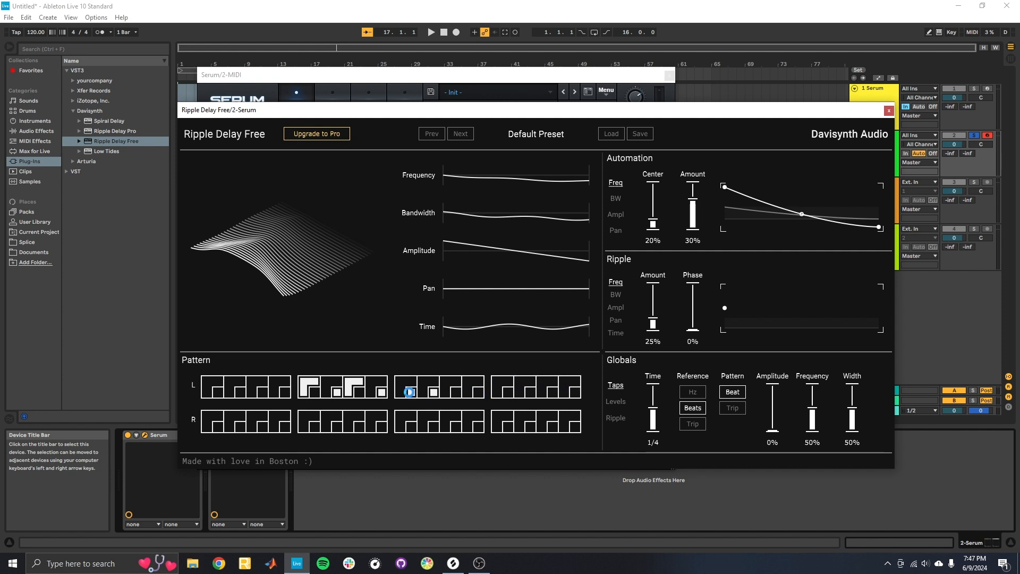
{"action": "left_click_drag", "start_coordinate": [379, 392], "coordinate": [307, 383]}
Turn on only the first tap of the delay pattern in both the L and R rows.
{"action": "left_click_drag", "start_coordinate": [390, 115], "coordinate": [430, 121]}
{"action": "left_click", "coordinate": [398, 75]}
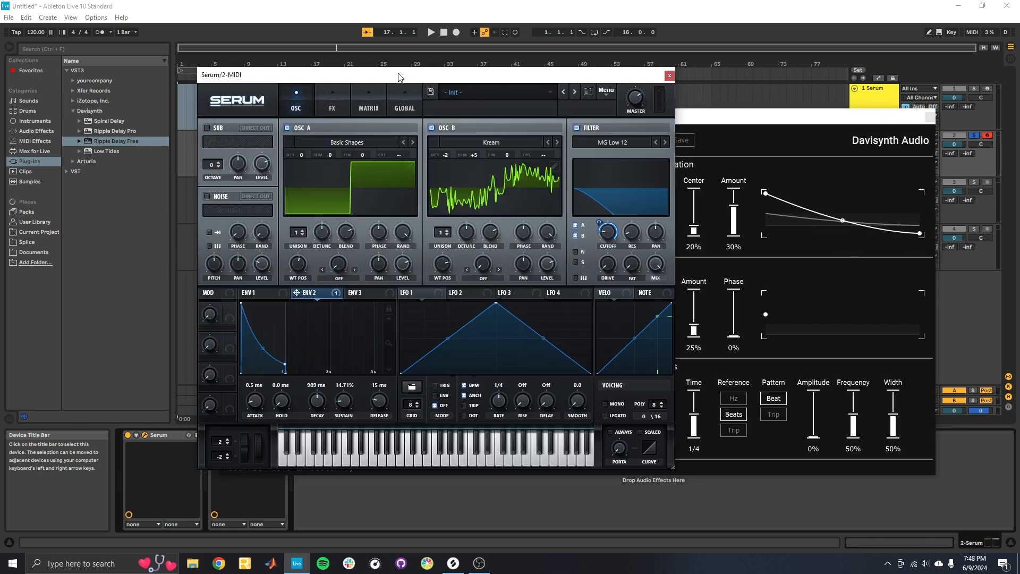
{"action": "left_click", "coordinate": [704, 114]}
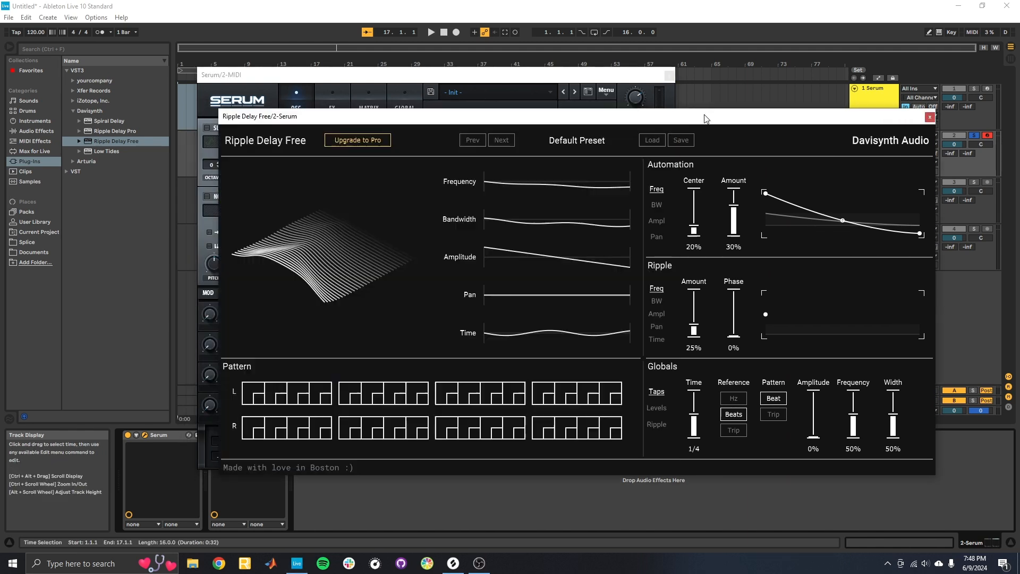
{"action": "left_click", "coordinate": [252, 394]}
{"action": "left_click", "coordinate": [253, 433]}
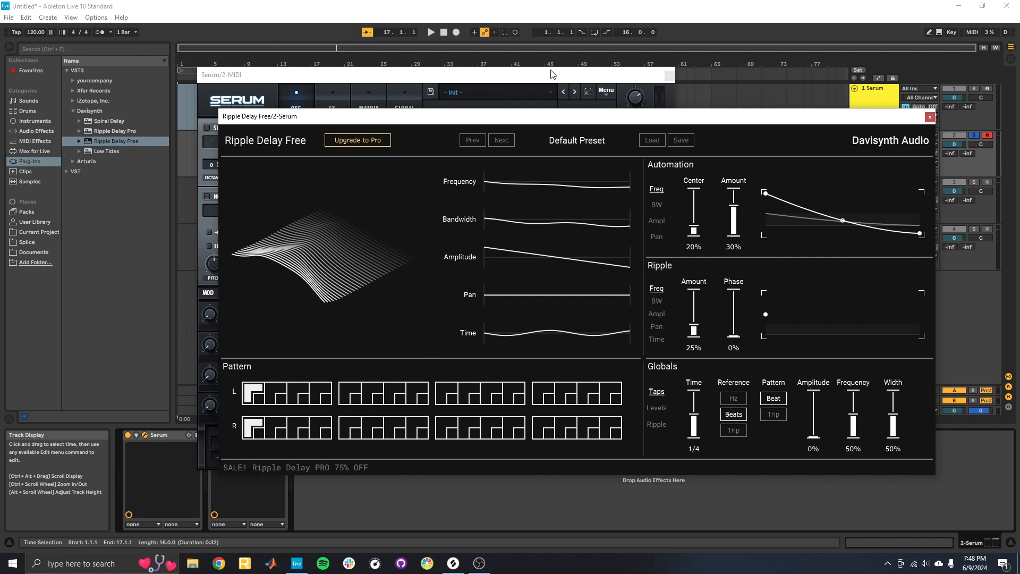
Start playback and set the delay's global Dry/Wet level to 47%.
{"action": "left_click", "coordinate": [718, 109]}
{"action": "key", "text": "space"}
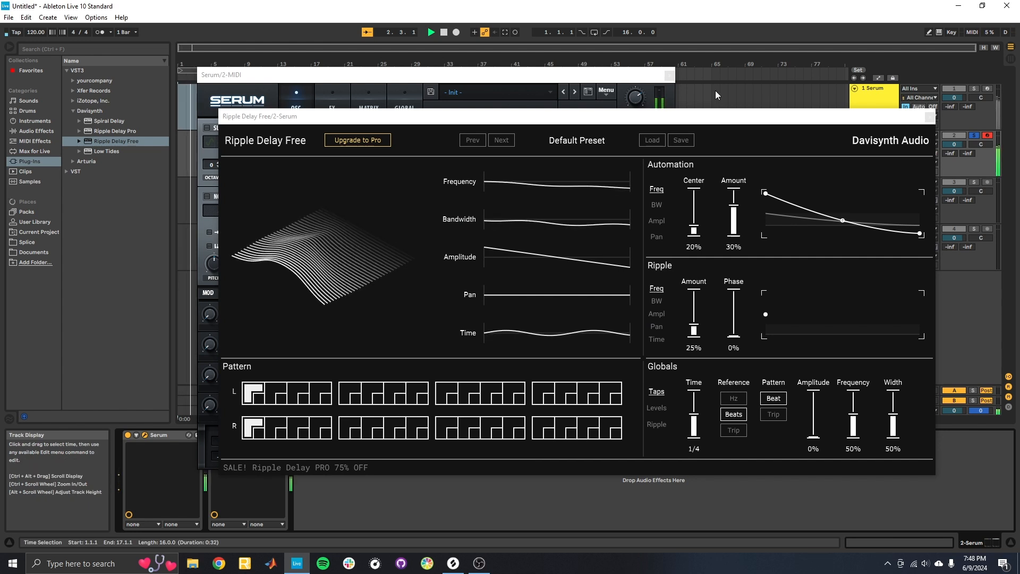
{"action": "left_click", "coordinate": [678, 408]}
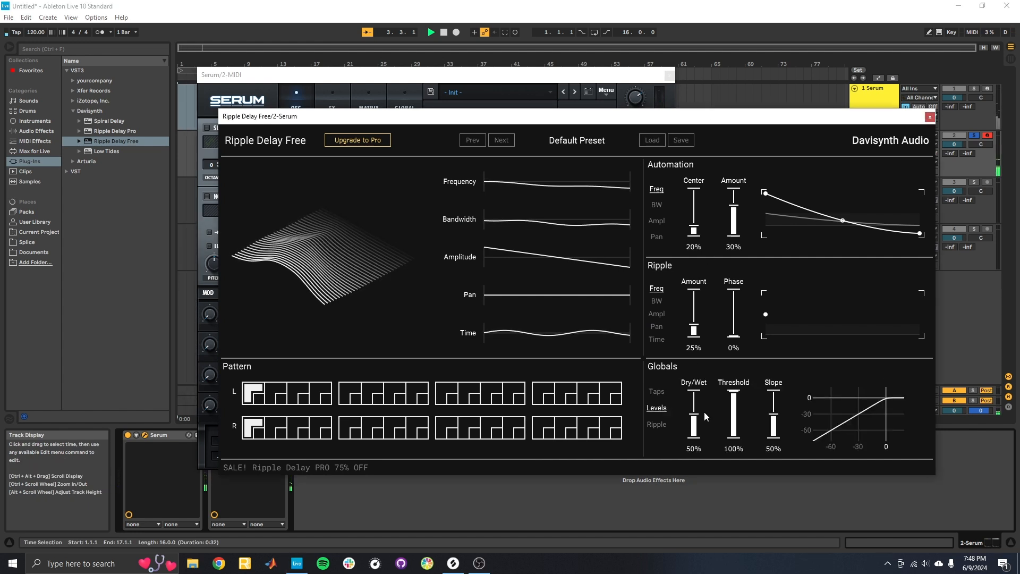
{"action": "left_click_drag", "start_coordinate": [697, 412], "coordinate": [690, 489]}
{"action": "mouse_move", "coordinate": [698, 441]}
{"action": "left_mouse_down"}
{"action": "mouse_move", "coordinate": [695, 405]}
{"action": "mouse_move", "coordinate": [698, 456]}
{"action": "left_mouse_up"}
{"action": "mouse_move", "coordinate": [695, 436]}
{"action": "left_mouse_down"}
{"action": "mouse_move", "coordinate": [695, 392]}
{"action": "mouse_move", "coordinate": [696, 420]}
{"action": "left_mouse_up"}
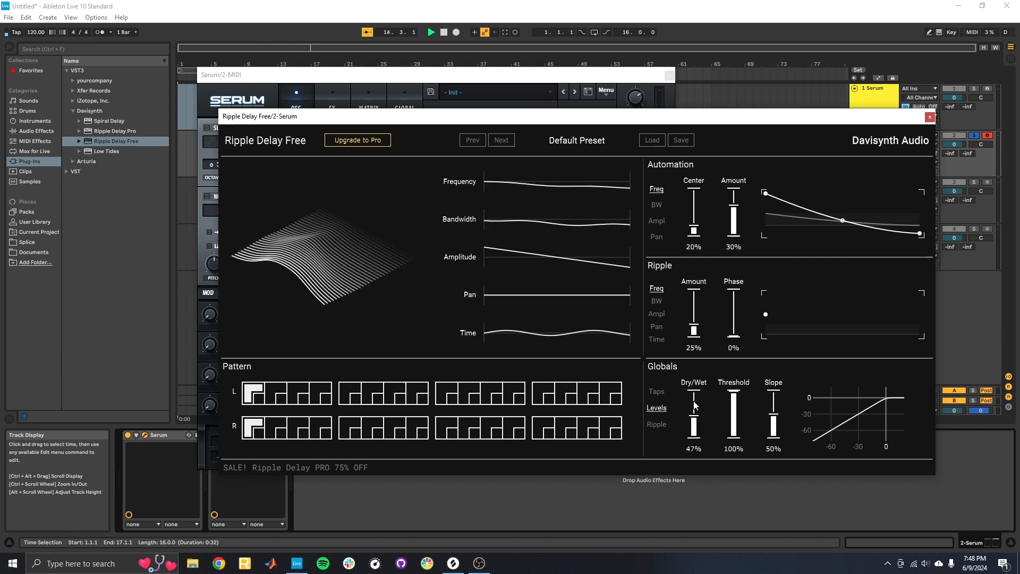
Set the ripple amount to 100% for Time and to 0% for bandwidth and frequency.
{"action": "left_click", "coordinate": [658, 342]}
{"action": "left_click_drag", "start_coordinate": [695, 315], "coordinate": [695, 289]}
{"action": "left_click", "coordinate": [656, 425]}
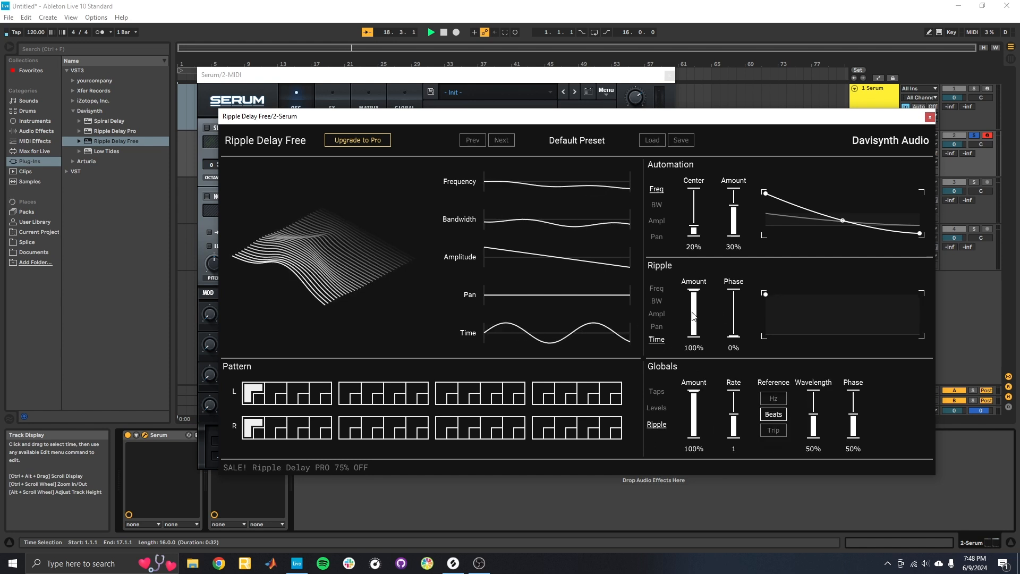
{"action": "left_click", "coordinate": [657, 301]}
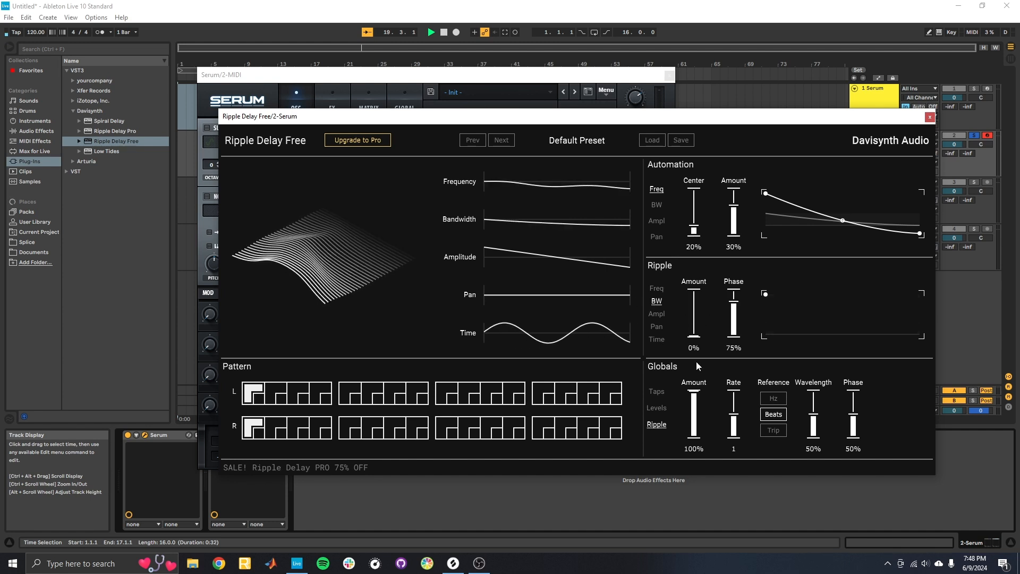
{"action": "left_click", "coordinate": [662, 290]}
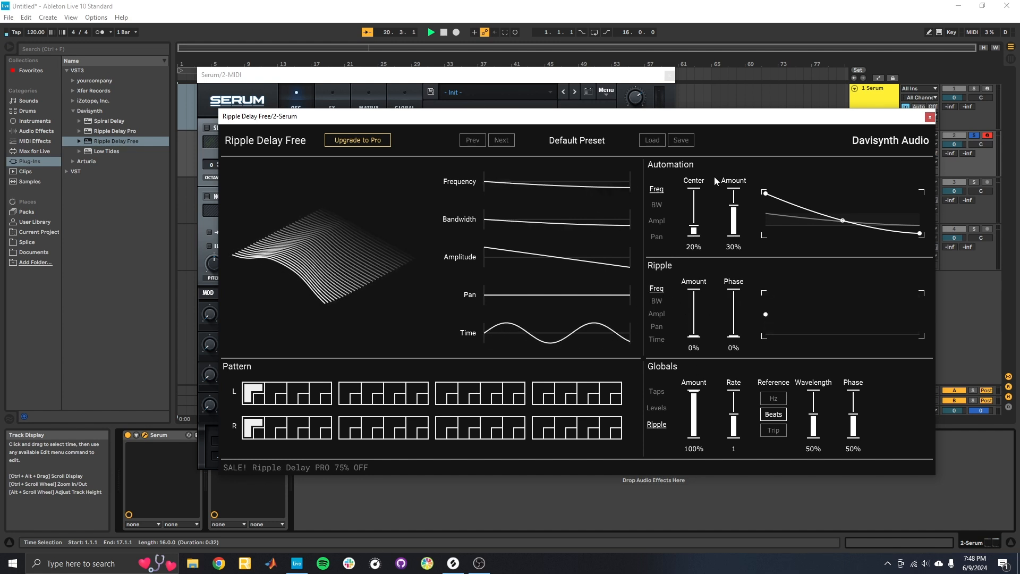
Set the bandwidth automation center to 70% and the global ripple rate to 1/4.
{"action": "left_click", "coordinate": [658, 206]}
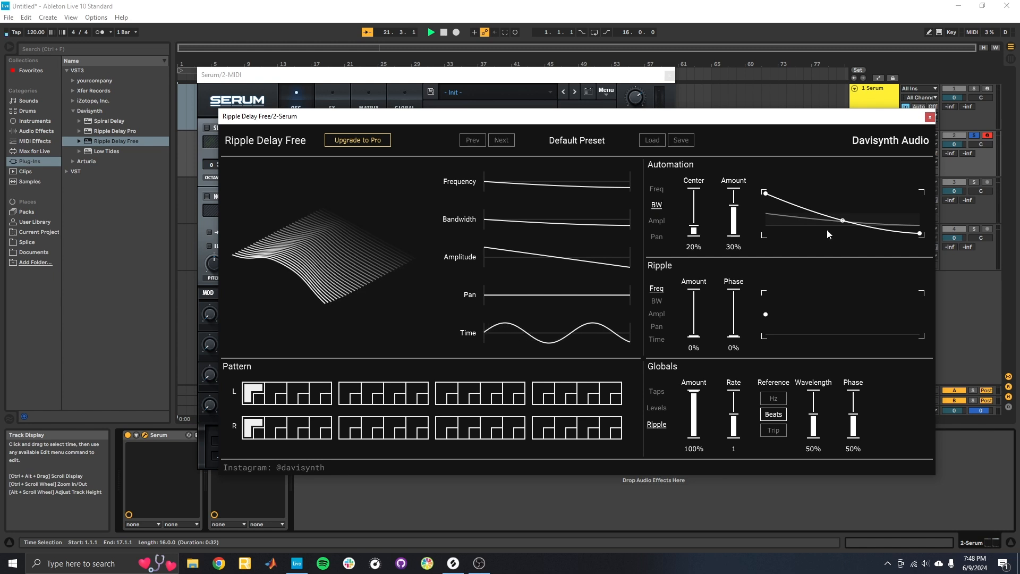
{"action": "left_click_drag", "start_coordinate": [694, 230], "coordinate": [700, 203]}
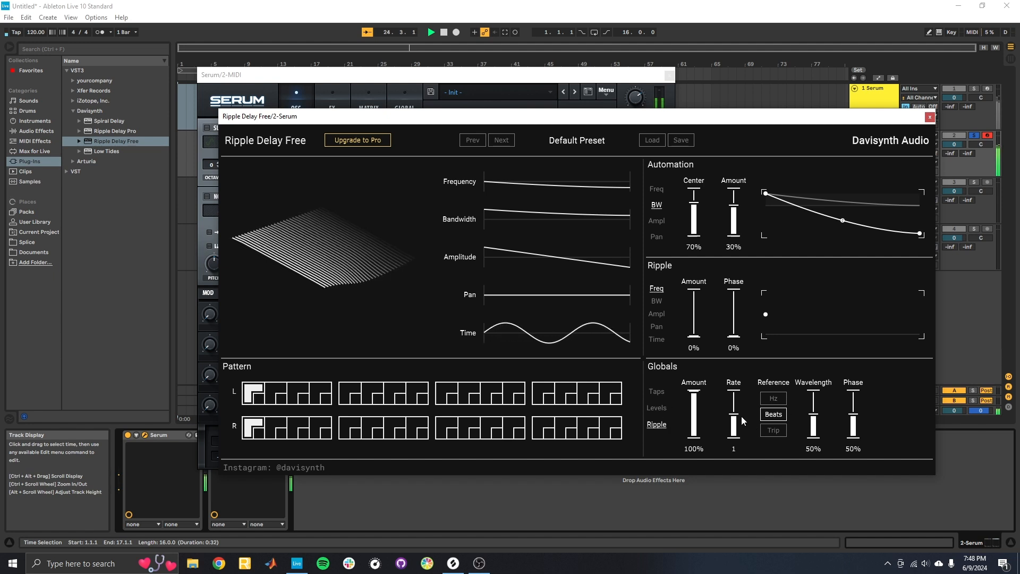
{"action": "left_click_drag", "start_coordinate": [737, 416], "coordinate": [734, 403]}
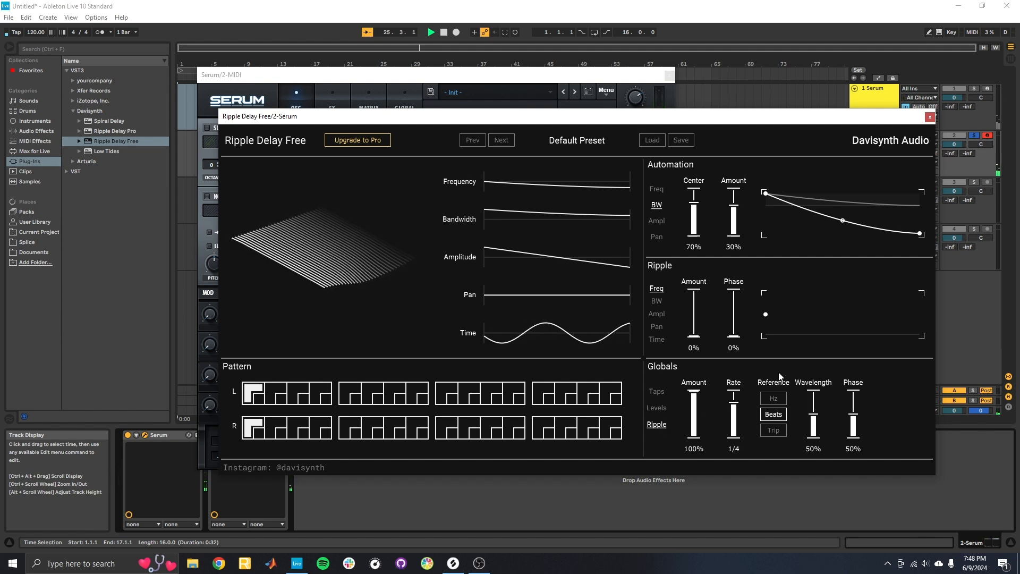
Set the global tap Time to 1/32 beats.
{"action": "left_click", "coordinate": [658, 408]}
{"action": "left_click", "coordinate": [657, 391]}
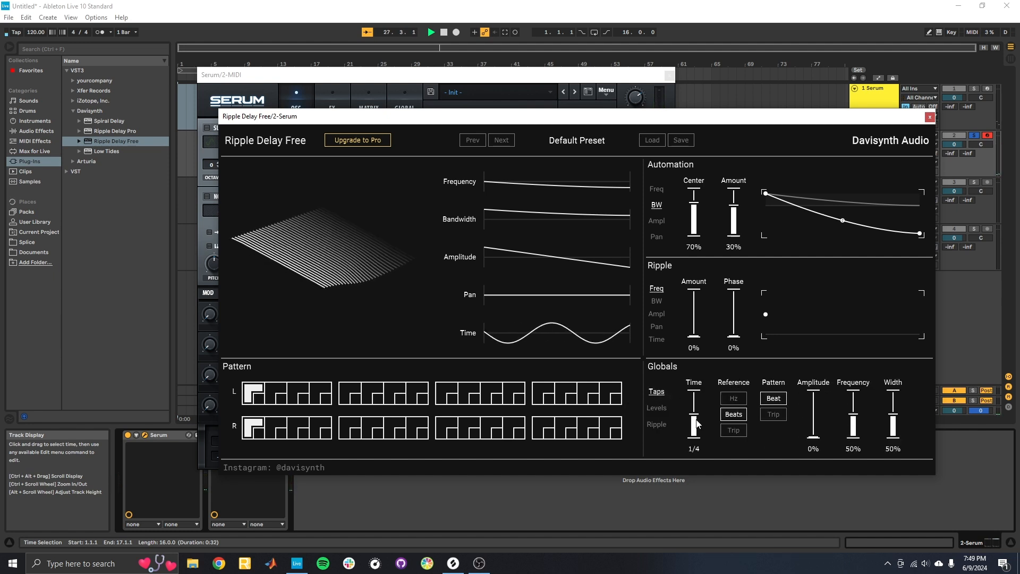
{"action": "left_click_drag", "start_coordinate": [694, 413], "coordinate": [697, 435]}
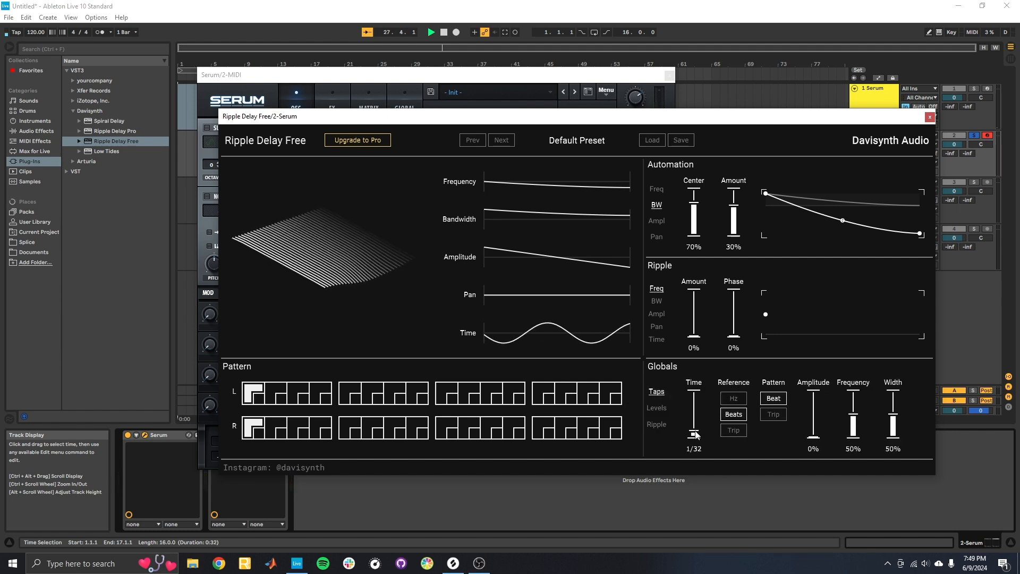
Set the global ripple wavelength to 80% and the Time ripple amount to 100%.
{"action": "left_click", "coordinate": [662, 426]}
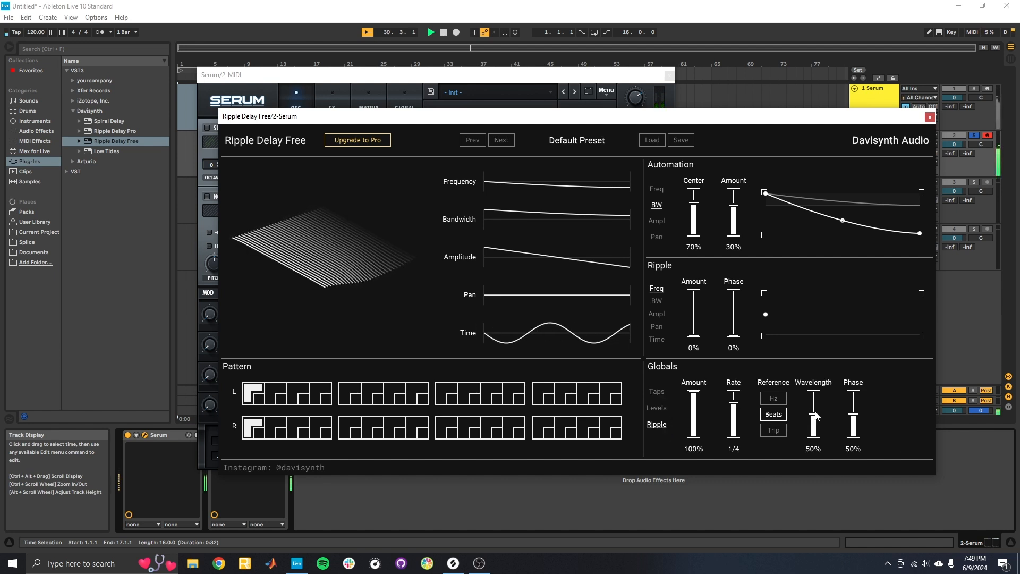
{"action": "left_click_drag", "start_coordinate": [813, 417], "coordinate": [817, 404]}
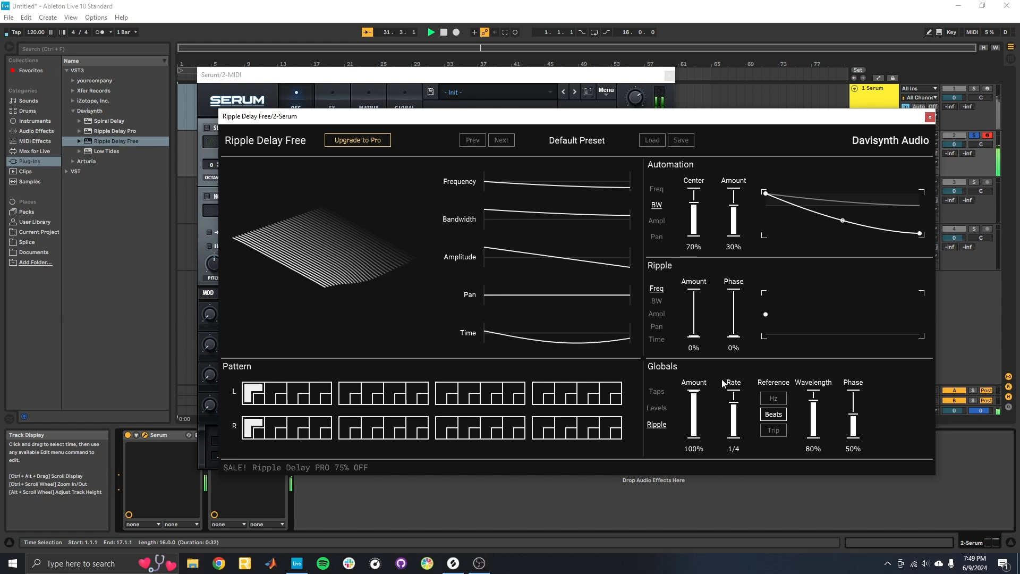
{"action": "left_click", "coordinate": [652, 340]}
{"action": "left_click_drag", "start_coordinate": [694, 334], "coordinate": [695, 292]}
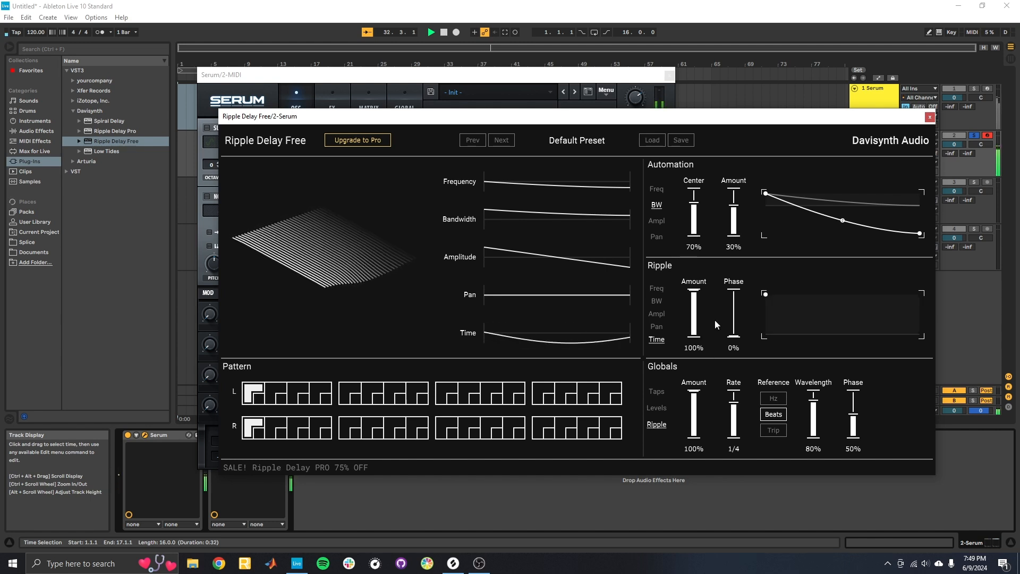
Raise the delay's global Dry/Wet level to 70%.
{"action": "left_click", "coordinate": [657, 408]}
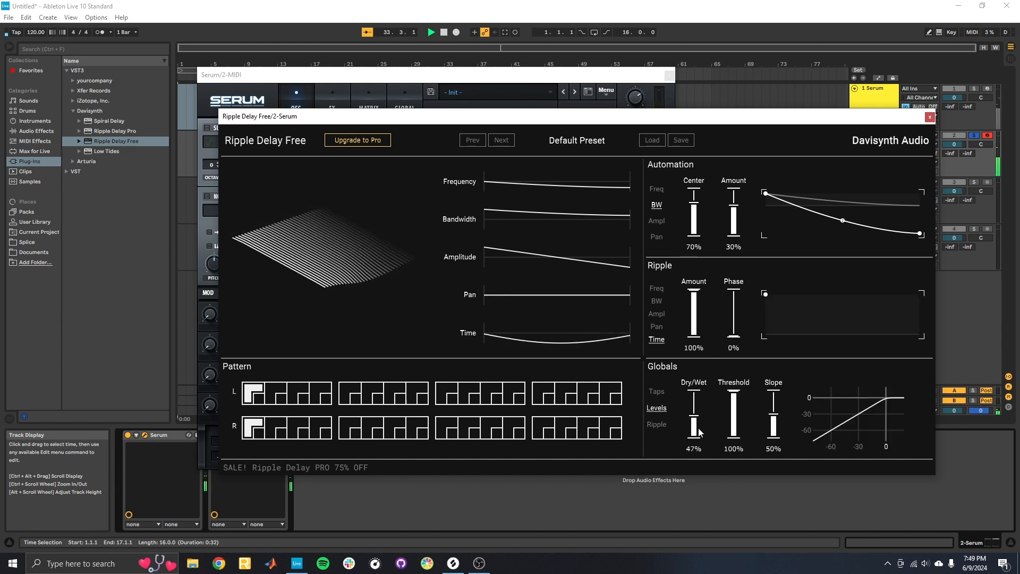
{"action": "left_click_drag", "start_coordinate": [701, 425], "coordinate": [702, 408]}
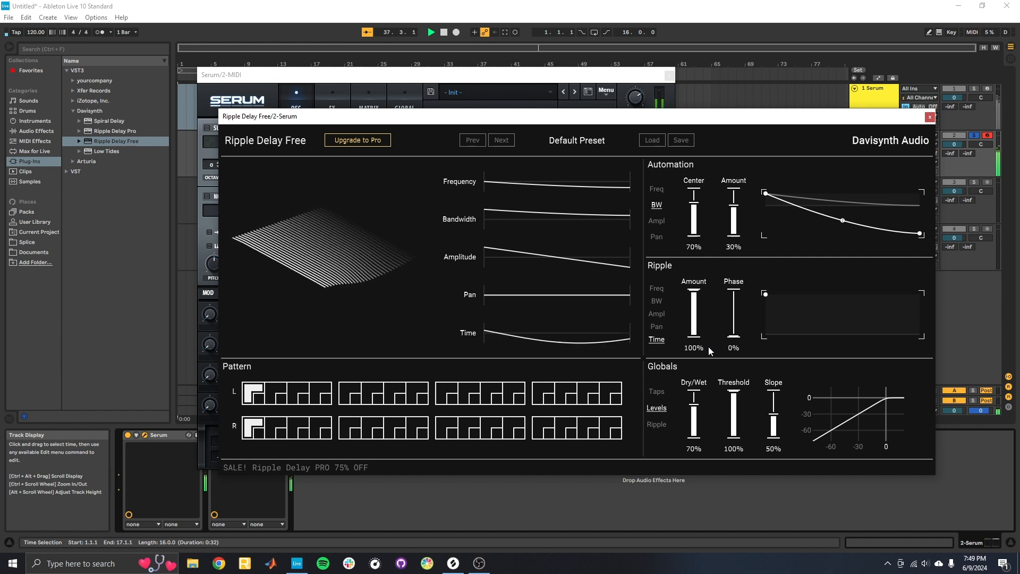
Set the global ripple rate to 1/16 with a 42% wavelength, and lower the Dry/Wet level to 45%.
{"action": "left_click", "coordinate": [657, 424]}
{"action": "left_click_drag", "start_coordinate": [813, 396], "coordinate": [813, 434]}
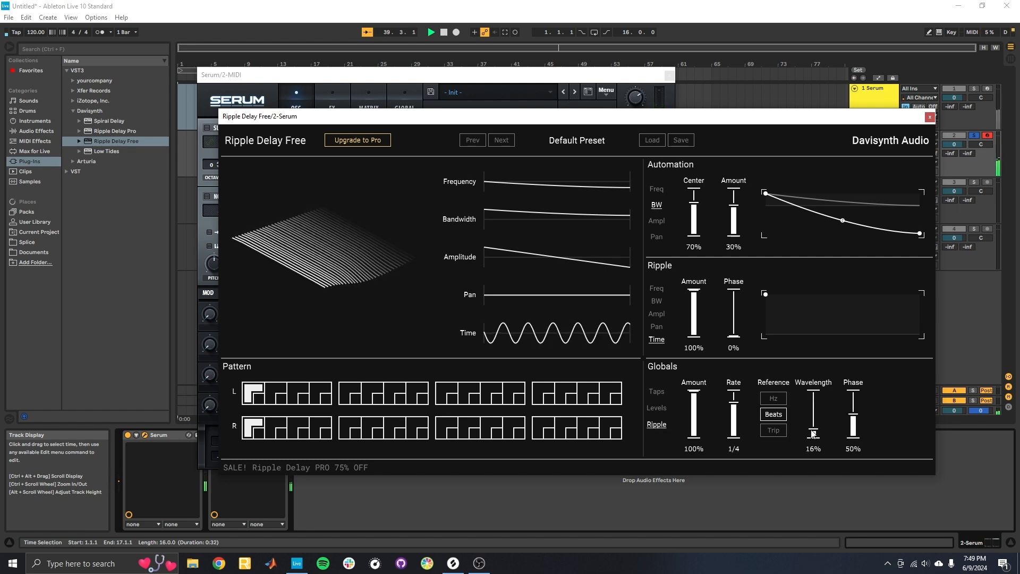
{"action": "left_click_drag", "start_coordinate": [734, 403], "coordinate": [737, 392]}
{"action": "left_click_drag", "start_coordinate": [813, 433], "coordinate": [814, 420]}
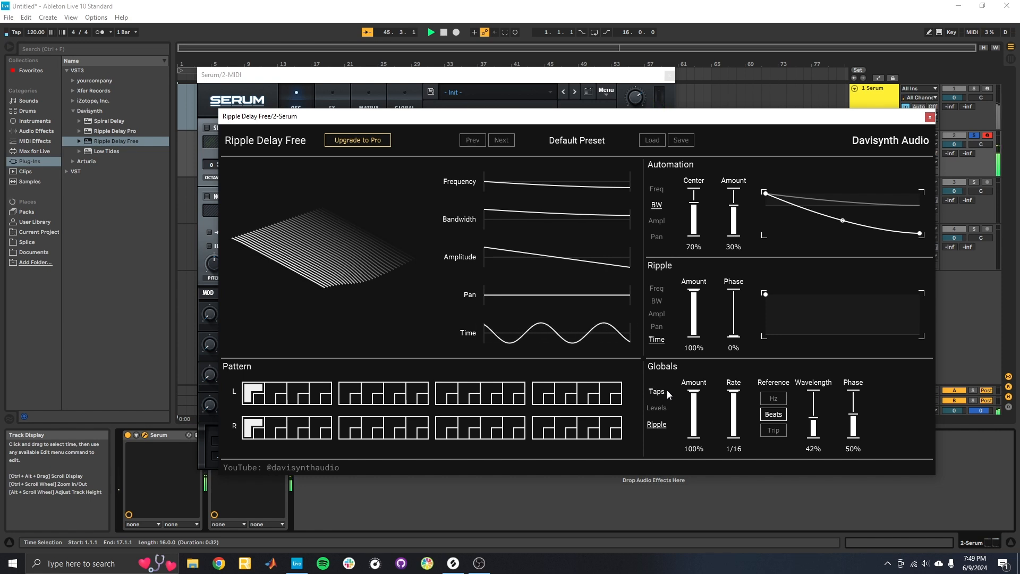
{"action": "left_click", "coordinate": [656, 407]}
{"action": "mouse_move", "coordinate": [695, 412]}
{"action": "left_mouse_down"}
{"action": "mouse_move", "coordinate": [695, 423]}
{"action": "mouse_move", "coordinate": [700, 396]}
{"action": "mouse_move", "coordinate": [701, 420]}
{"action": "left_mouse_up"}
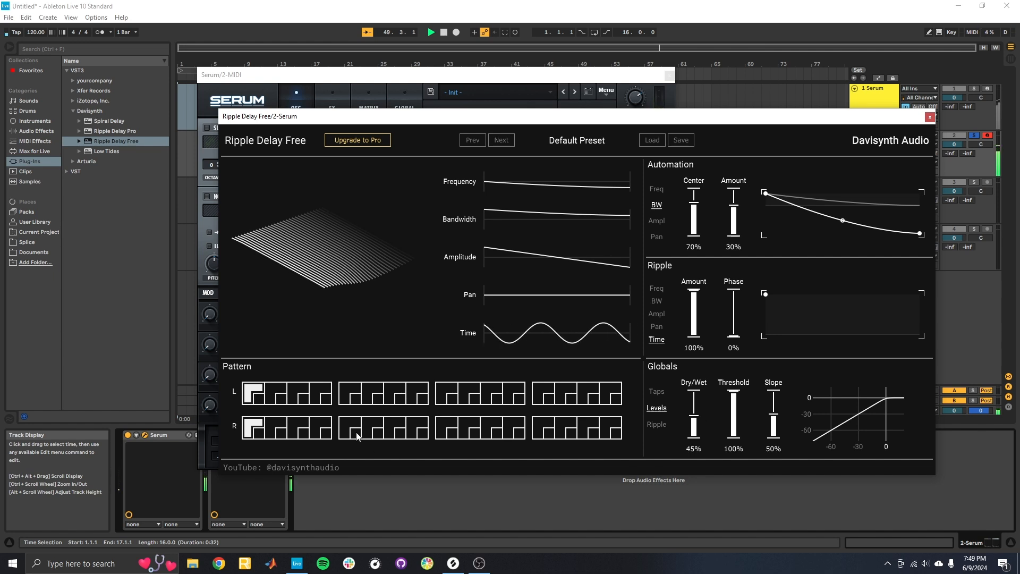
Set the first three left-channel pattern cells to small, large, small taps, and add small and large taps in right-channel cells 2 and 3.
{"action": "left_click", "coordinate": [254, 394]}
{"action": "left_click", "coordinate": [276, 388]}
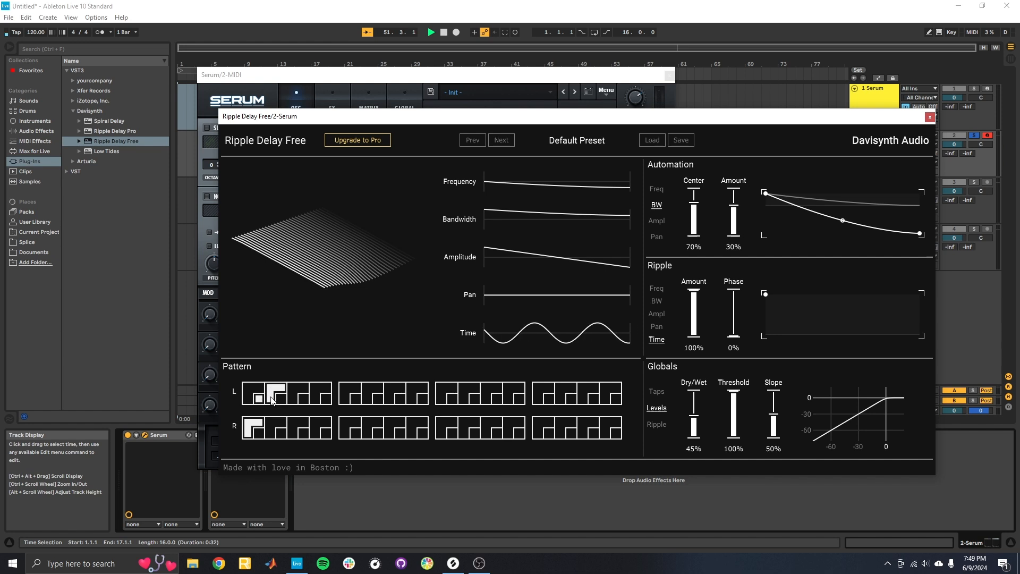
{"action": "left_click", "coordinate": [281, 434]}
{"action": "left_click", "coordinate": [292, 433]}
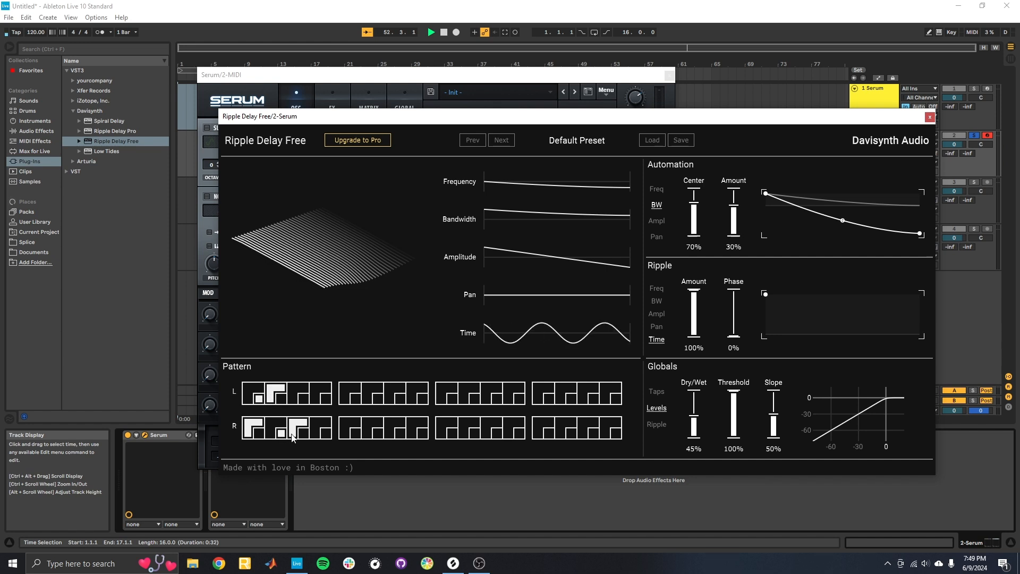
{"action": "left_click", "coordinate": [305, 400]}
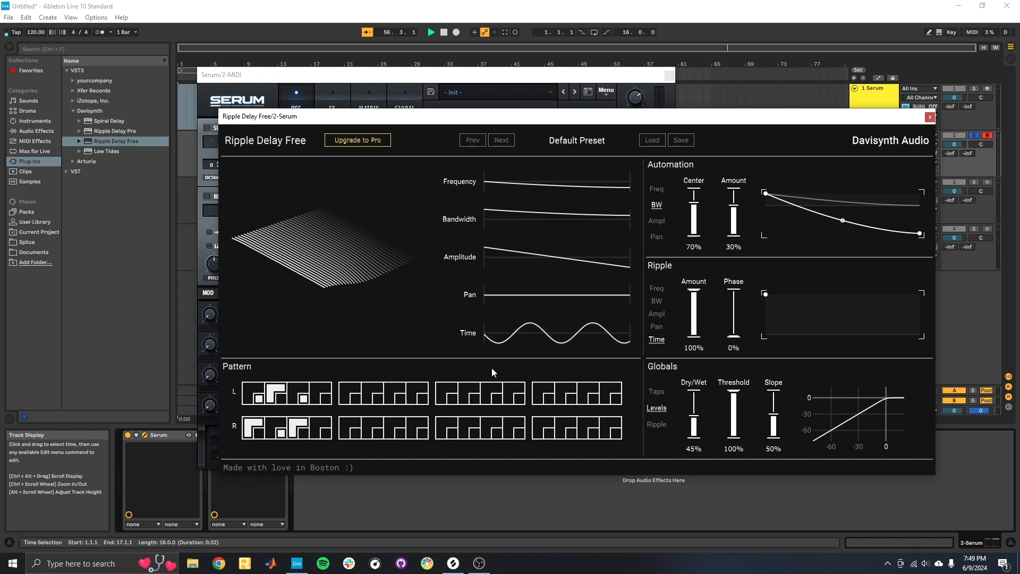
Try a global tap Time of 1 beat and return it to 1/32.
{"action": "left_click", "coordinate": [657, 392]}
{"action": "left_click_drag", "start_coordinate": [698, 428], "coordinate": [698, 407]}
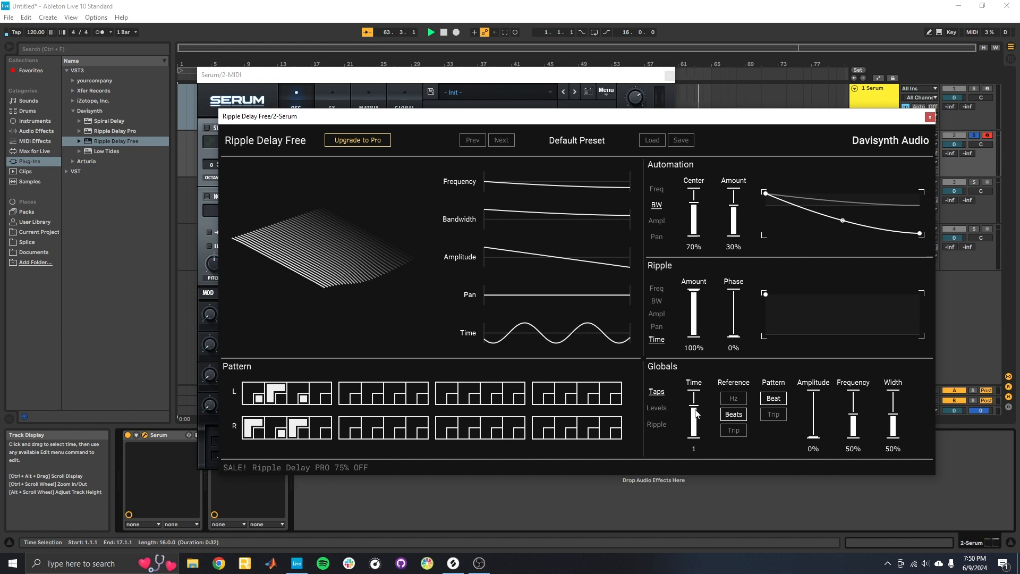
{"action": "left_click_drag", "start_coordinate": [695, 413], "coordinate": [698, 435]}
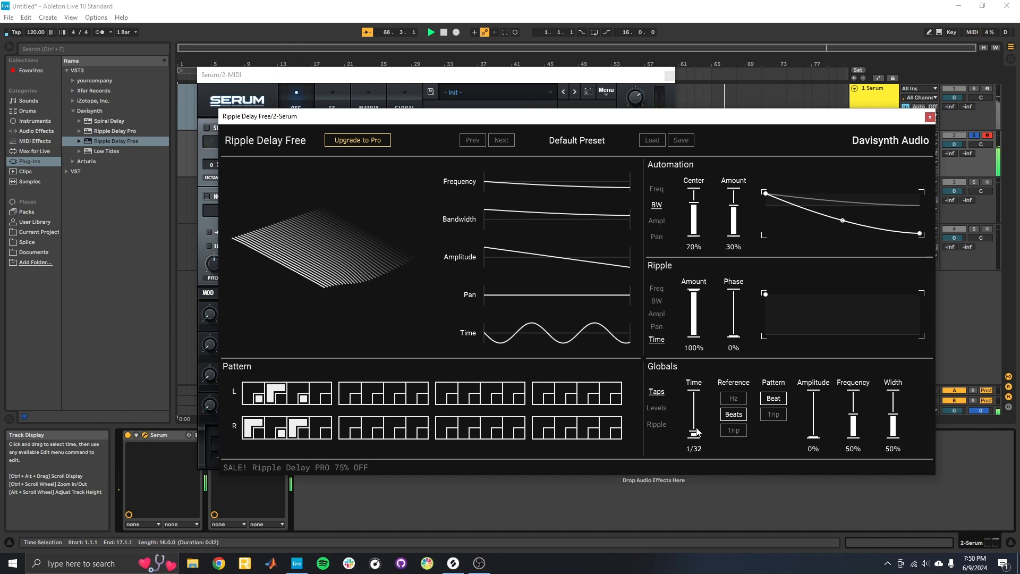
Set the delay's global Dry/Wet level to 74%.
{"action": "left_click", "coordinate": [665, 404]}
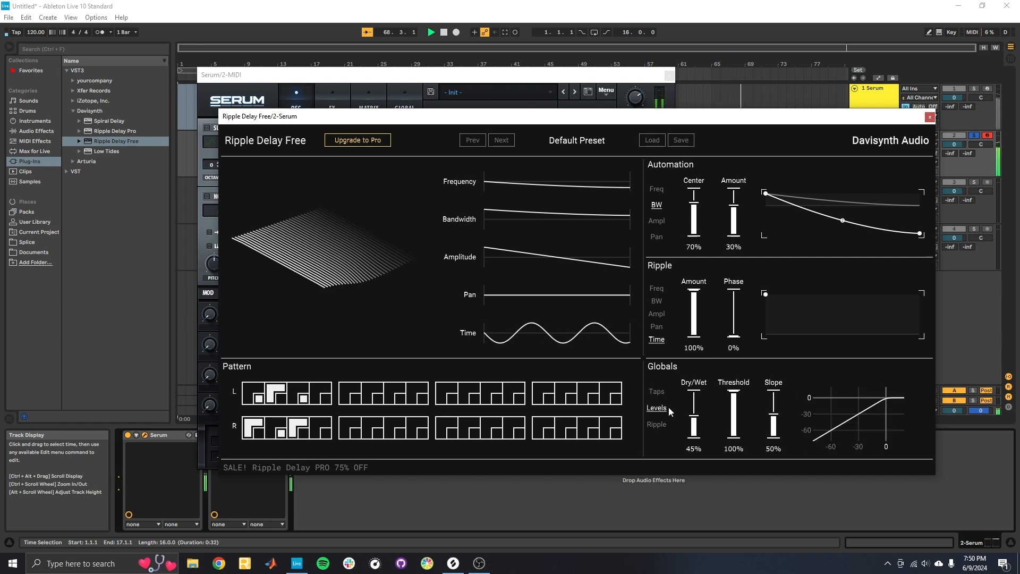
{"action": "left_click_drag", "start_coordinate": [694, 420], "coordinate": [695, 407]}
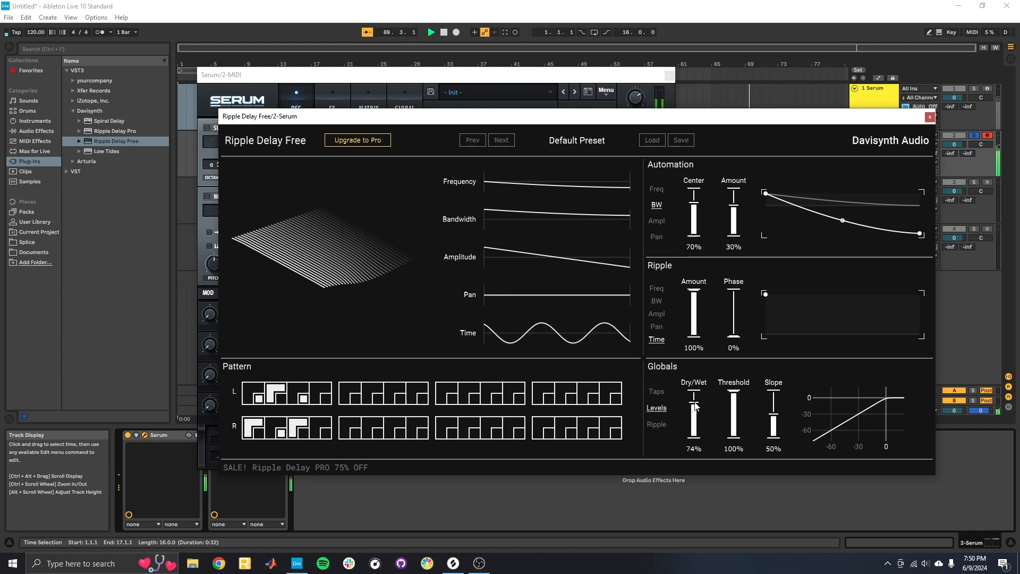